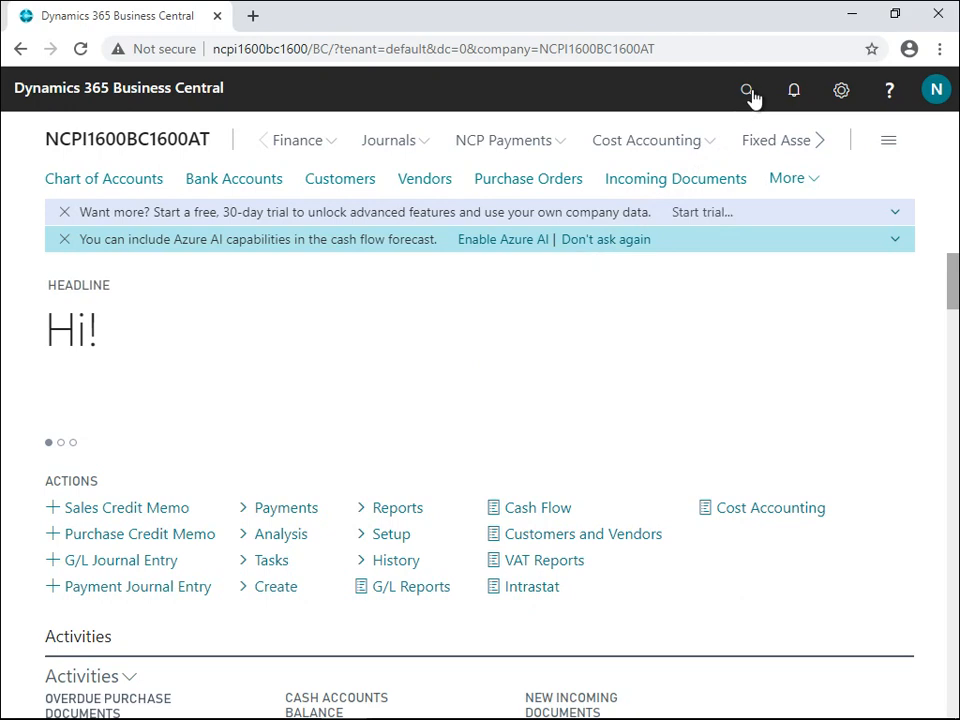
# Search for NCPI and open the NCPI Payments Import Setup page.
pyautogui.click(746, 89)
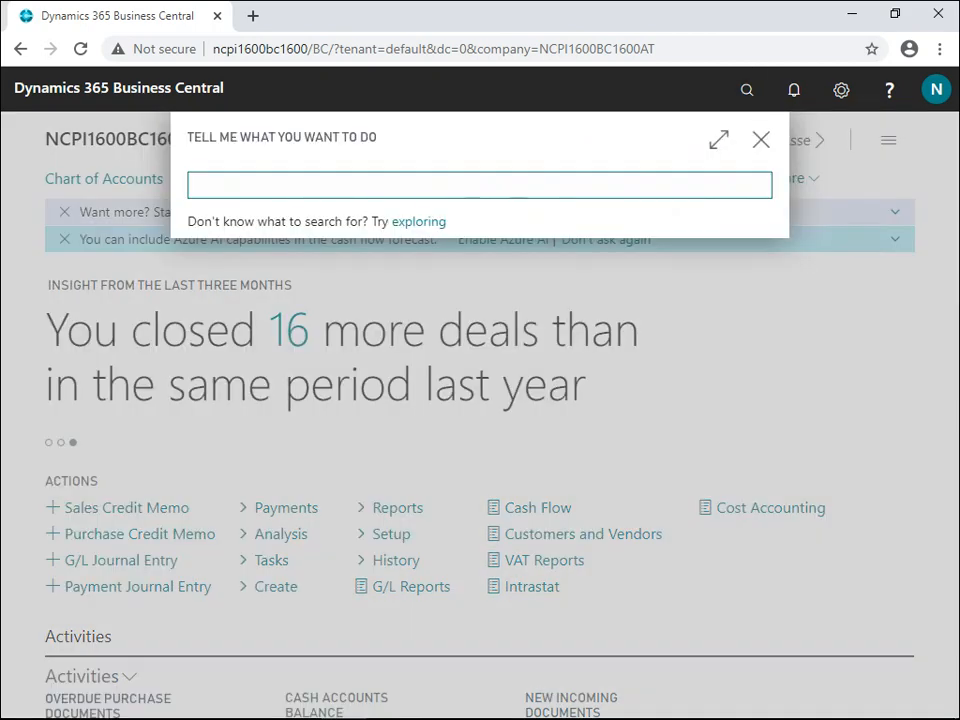
pyautogui.write('NCPI')
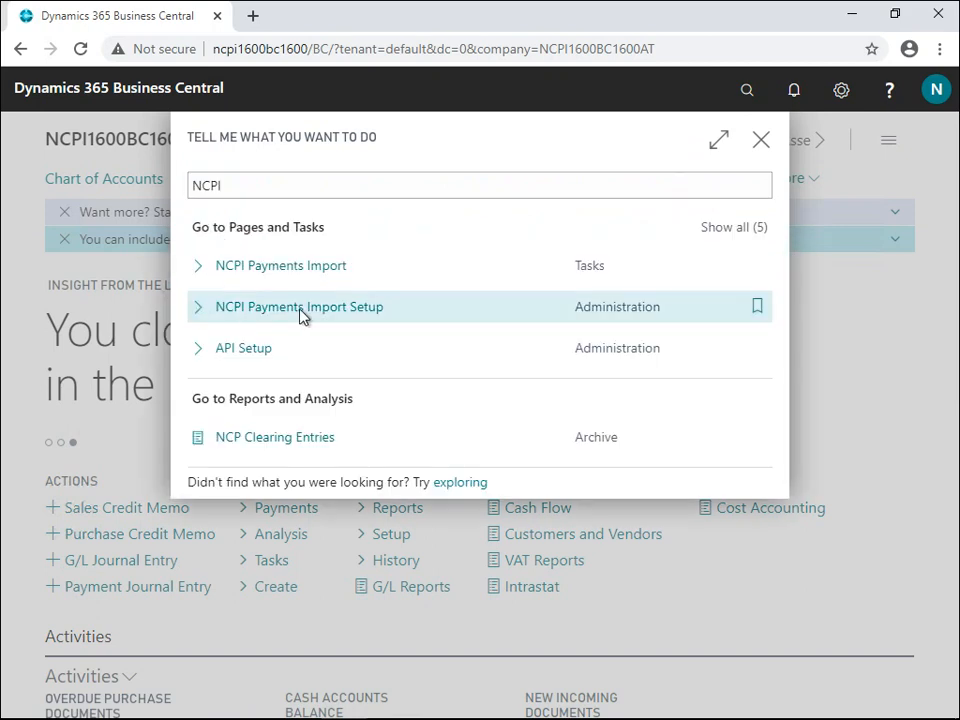
pyautogui.click(352, 316)
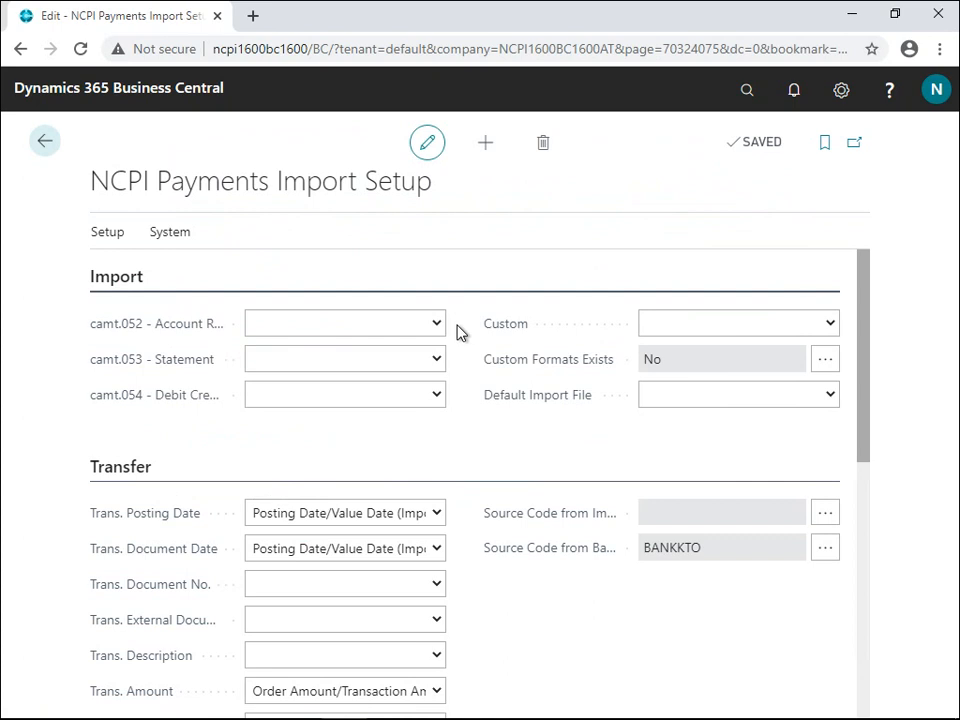
# Set the camt.052 account report import to Import Only and the camt.053 statement import to General Journal.
pyautogui.click(439, 330)
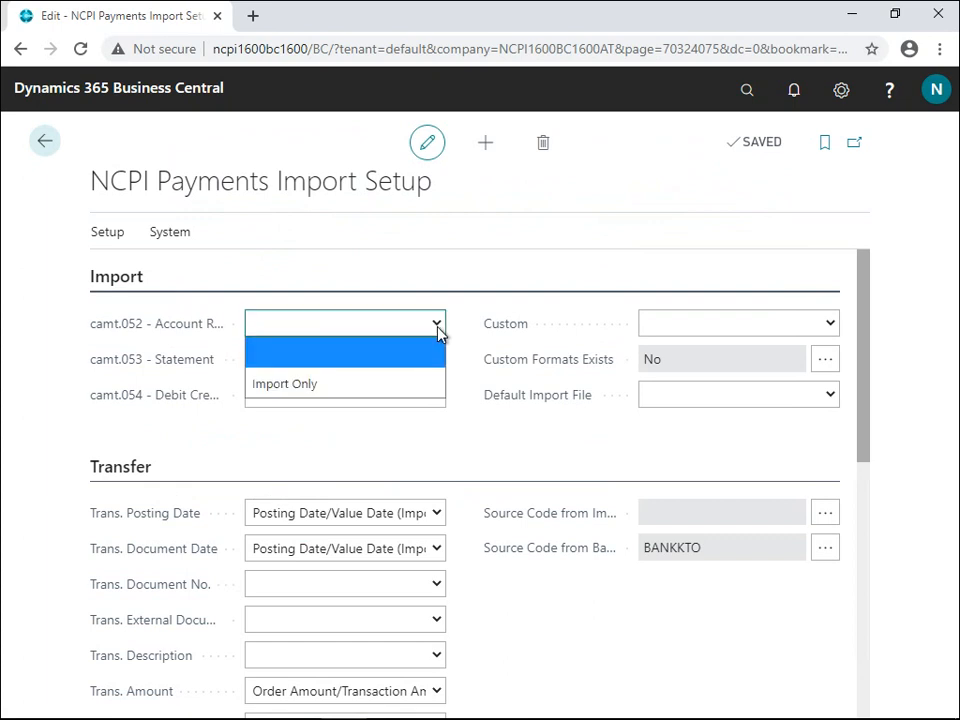
pyautogui.click(398, 385)
pyautogui.click(398, 385)
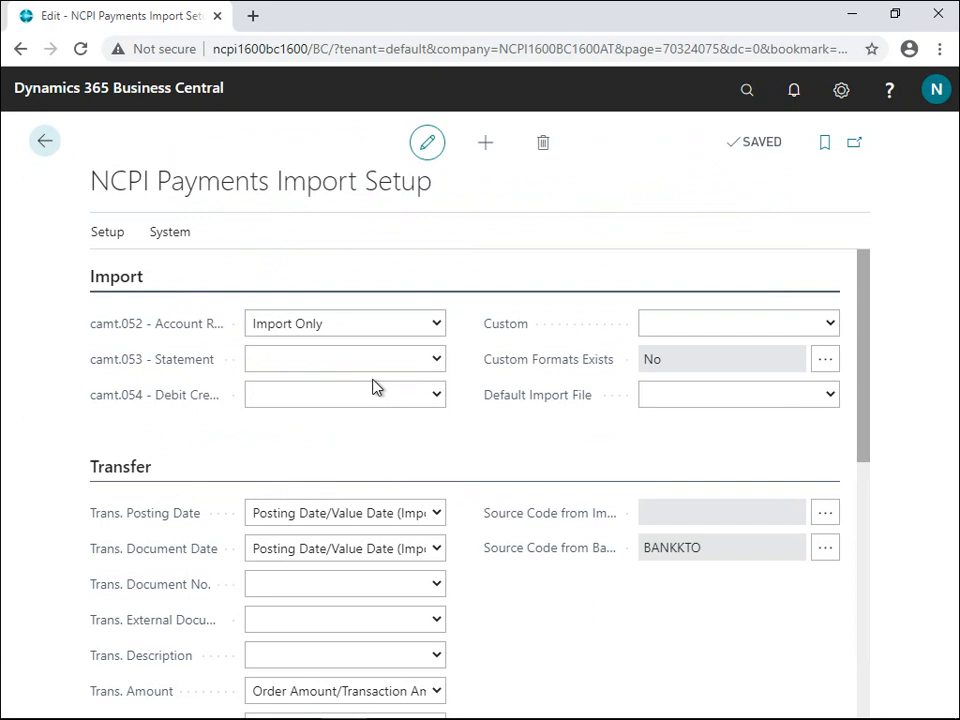
pyautogui.click(438, 362)
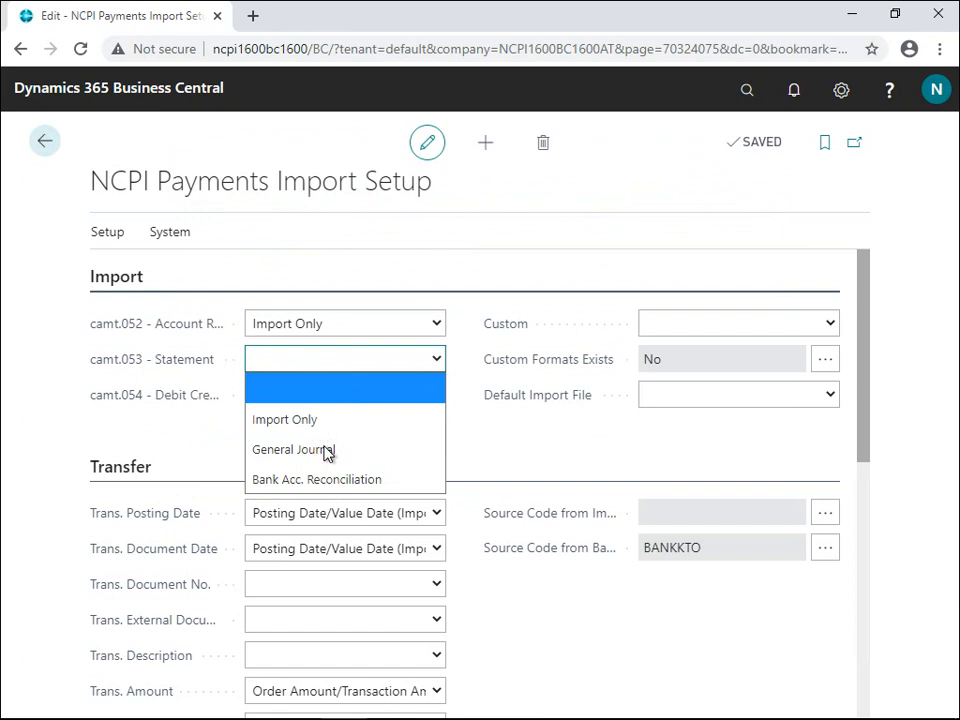
pyautogui.click(325, 451)
# Set the camt.054 import to General Journal and choose camt.054 - Debit Credit Notification as the default import file.
pyautogui.click(437, 396)
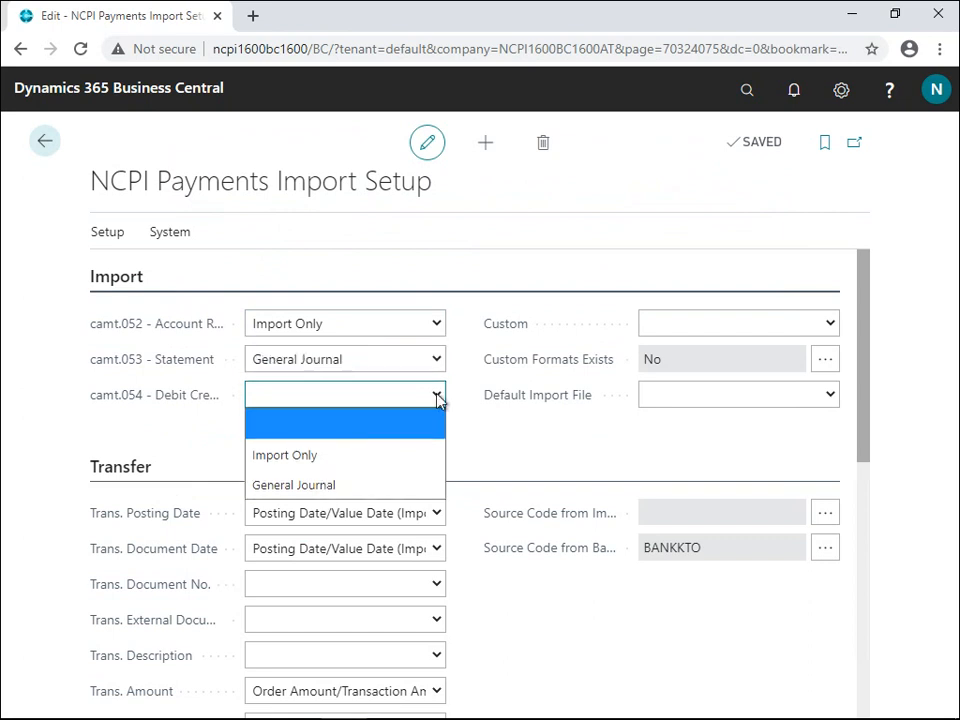
pyautogui.click(368, 485)
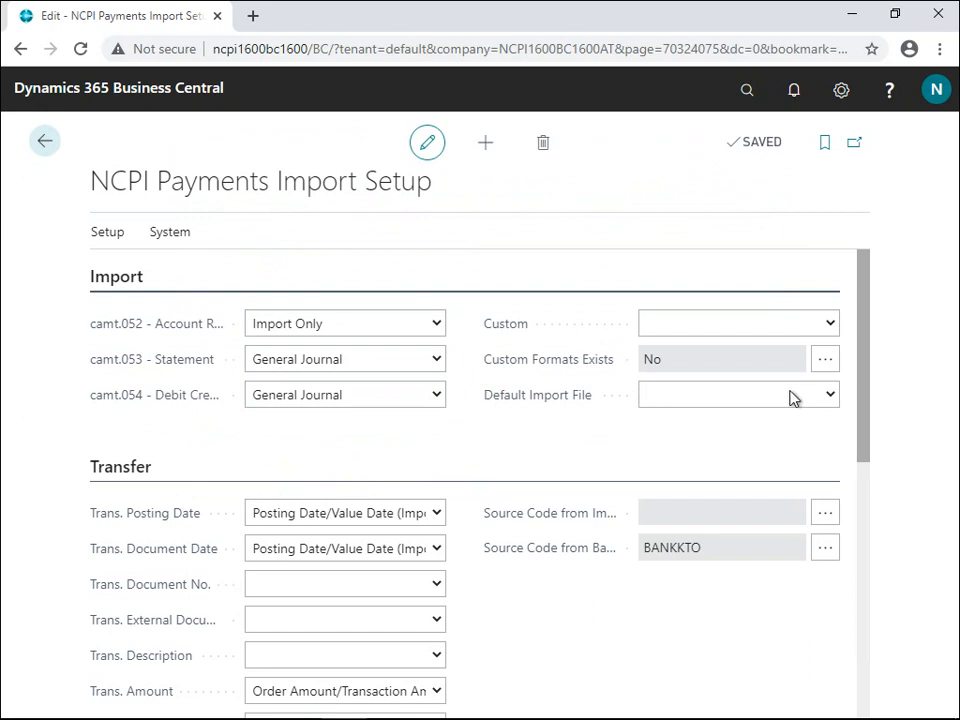
pyautogui.click(830, 397)
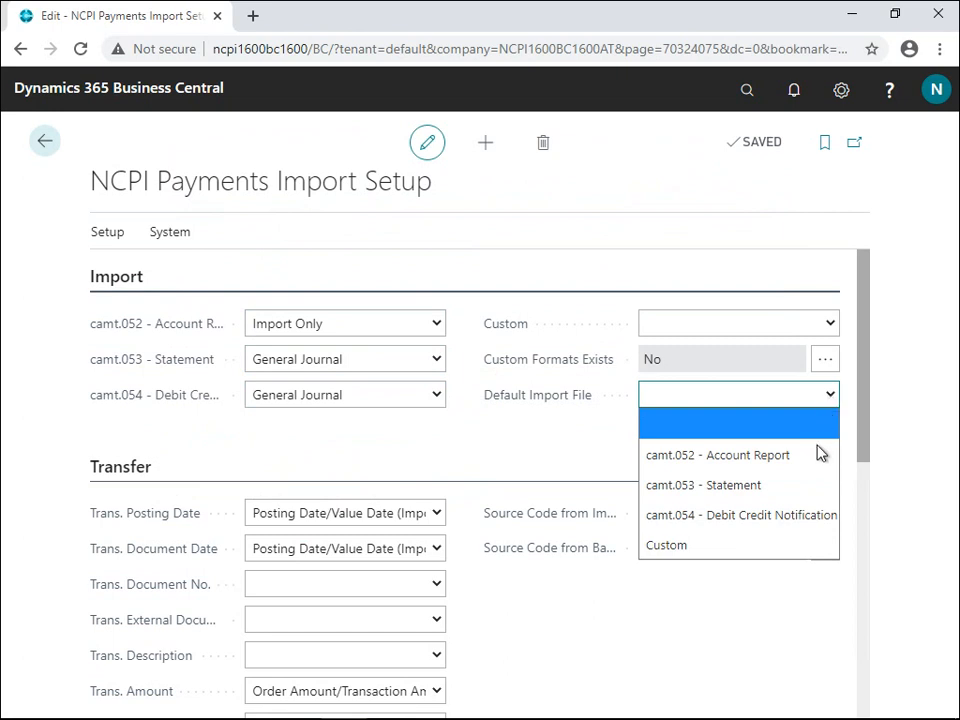
pyautogui.click(806, 515)
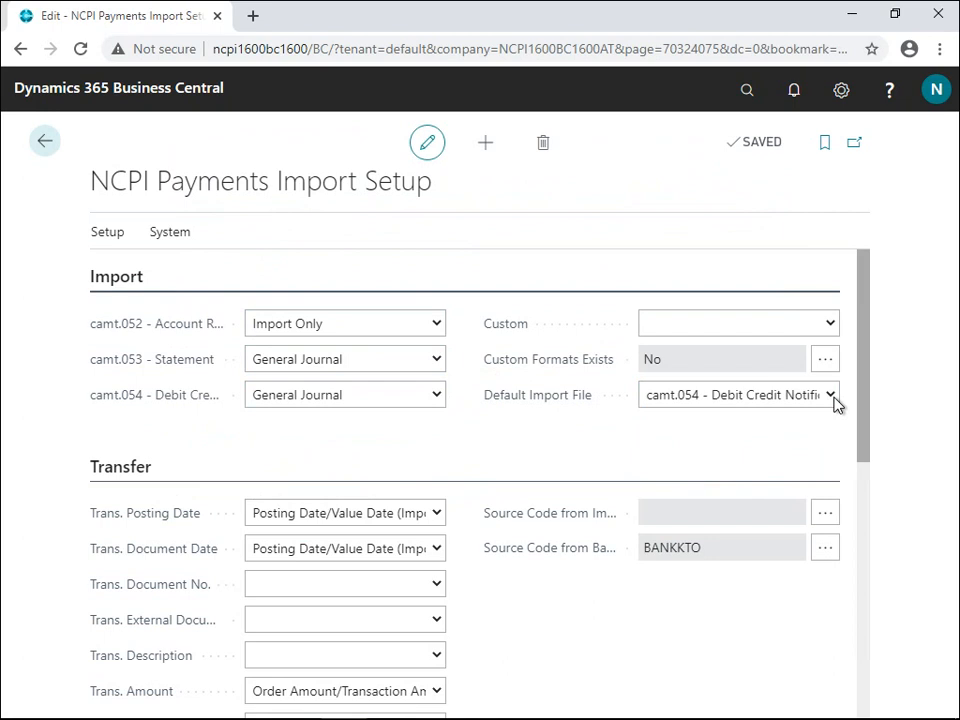
# In the transfer settings, use Statement No. for the document and external document numbers and Remittance Info. for the description.
pyautogui.click(162, 467)
pyautogui.click(438, 586)
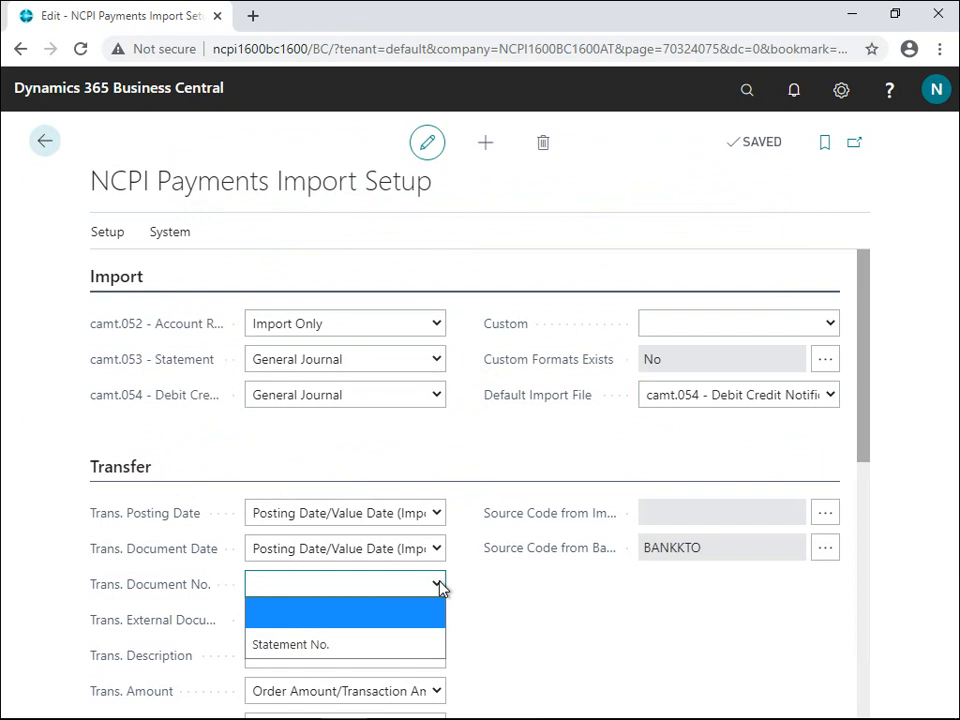
pyautogui.click(408, 642)
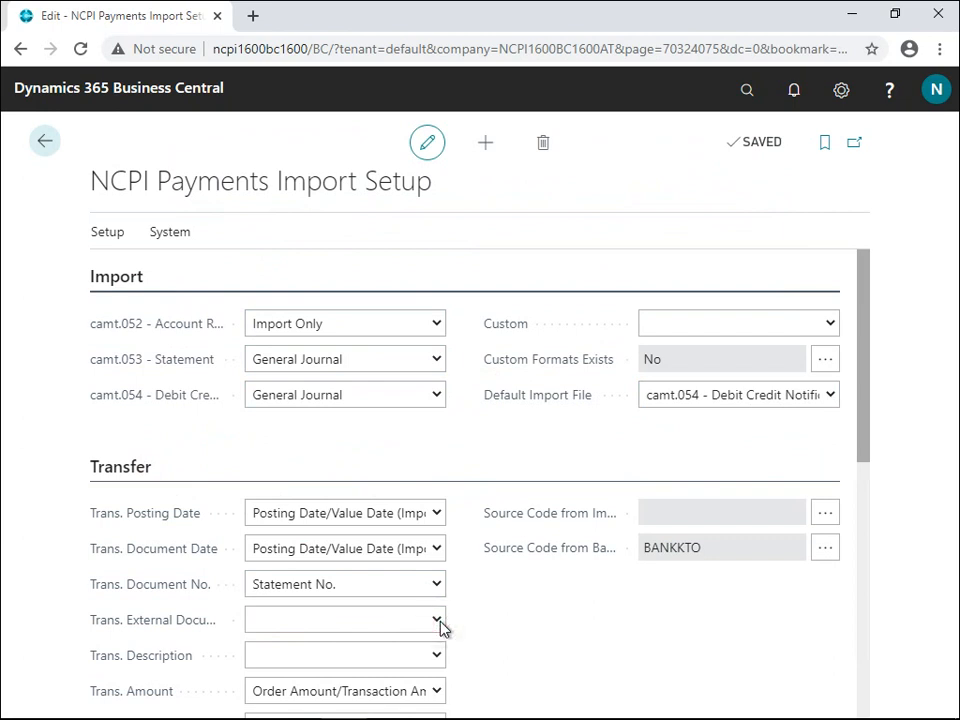
pyautogui.click(438, 621)
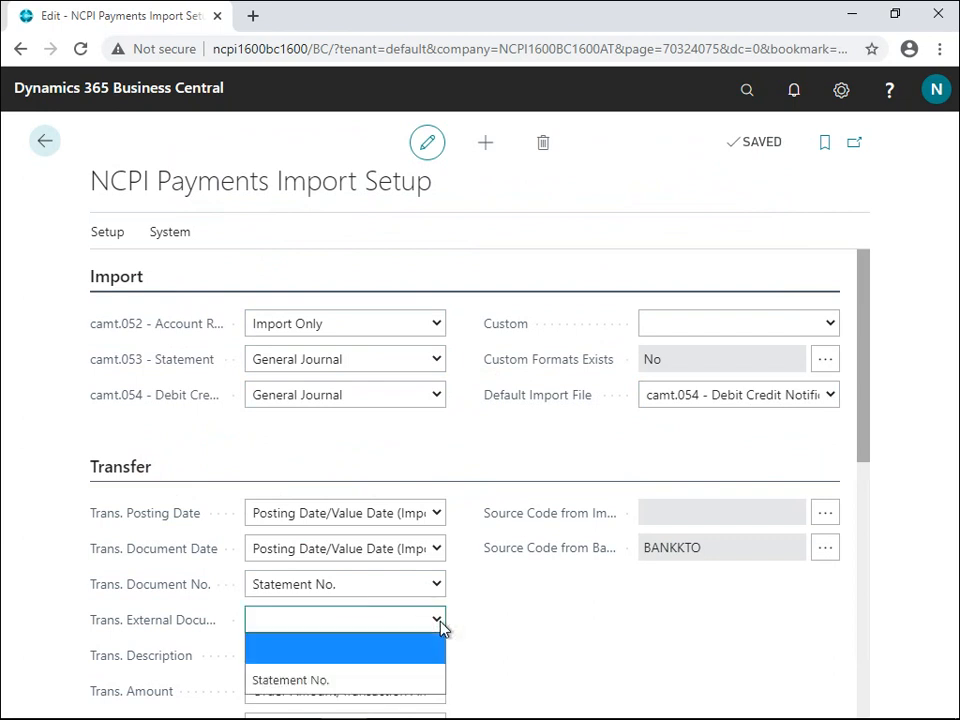
pyautogui.click(420, 681)
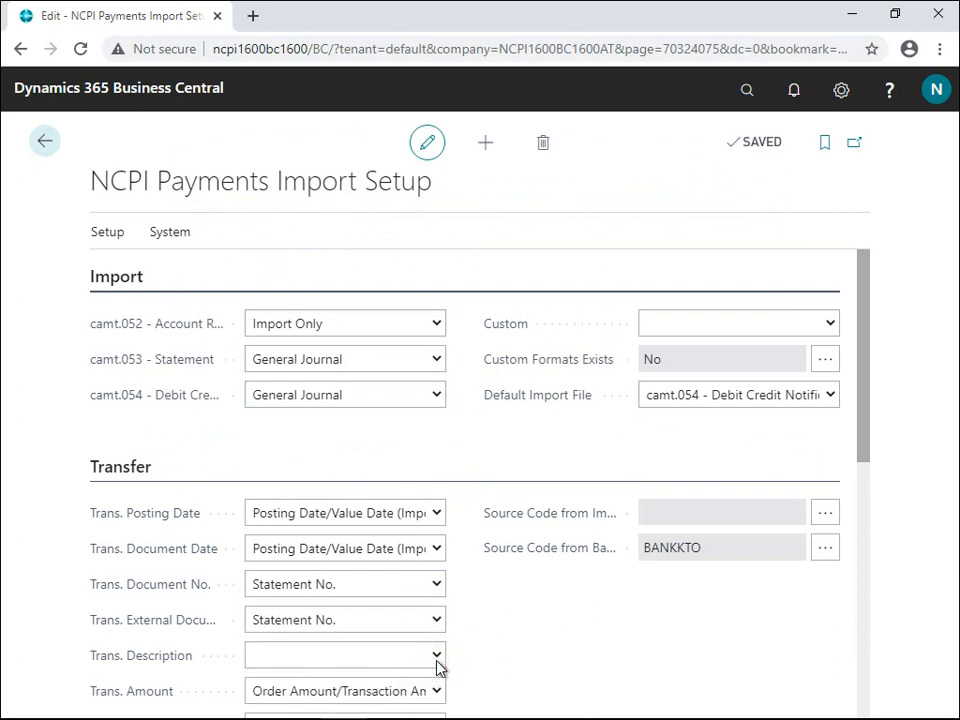
pyautogui.click(437, 658)
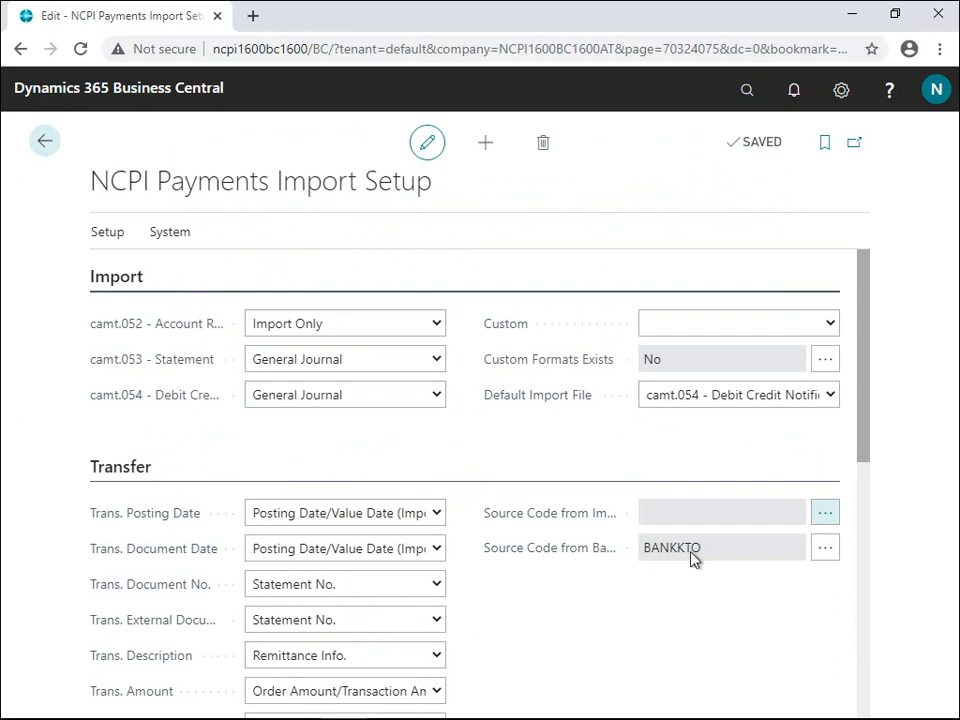
# Assign source code NCPI to the payment import transfer in the Source Code Setup.
pyautogui.click(779, 518)
pyautogui.click(822, 514)
pyautogui.click(855, 373)
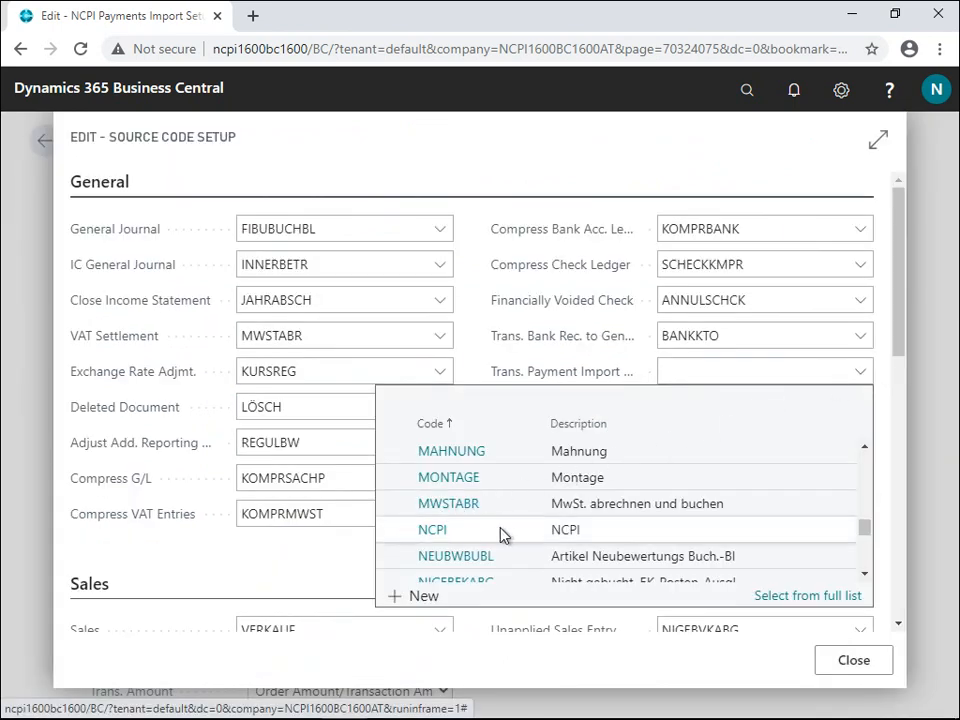
pyautogui.click(549, 533)
pyautogui.press('Escape')
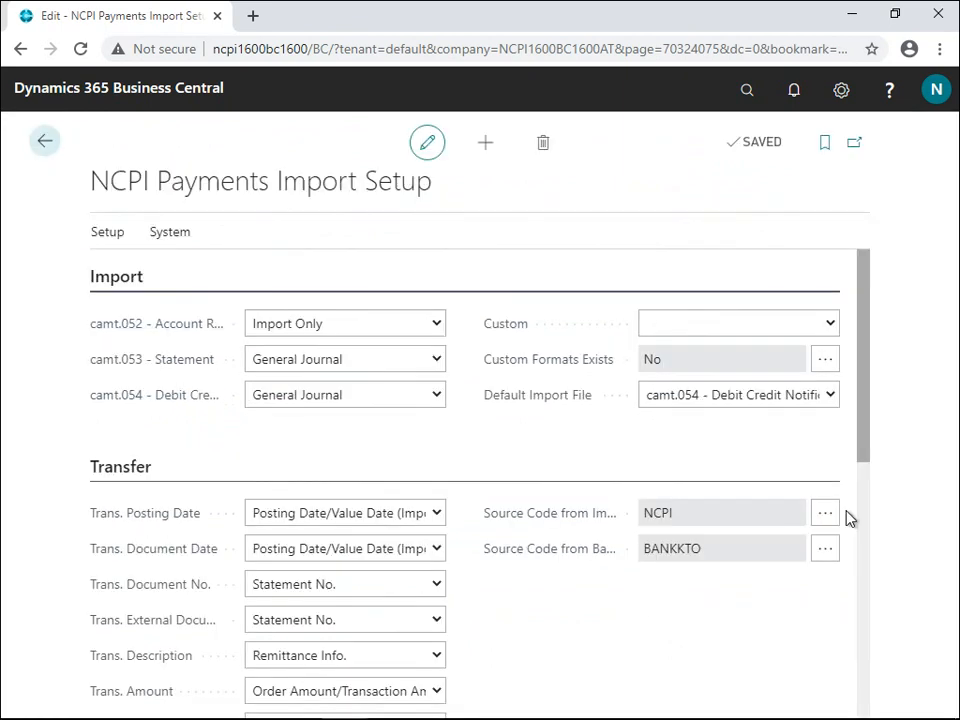
# Open the NCPI payments import codes and download them with the option Create only new Records.
pyautogui.click(864, 626)
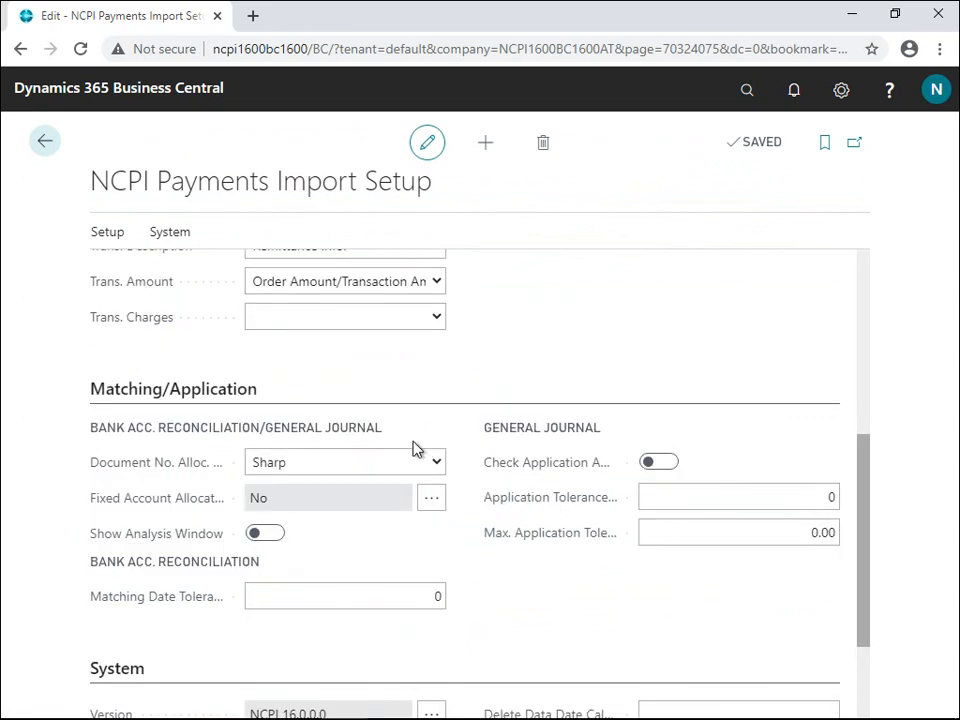
pyautogui.click(297, 396)
pyautogui.click(106, 234)
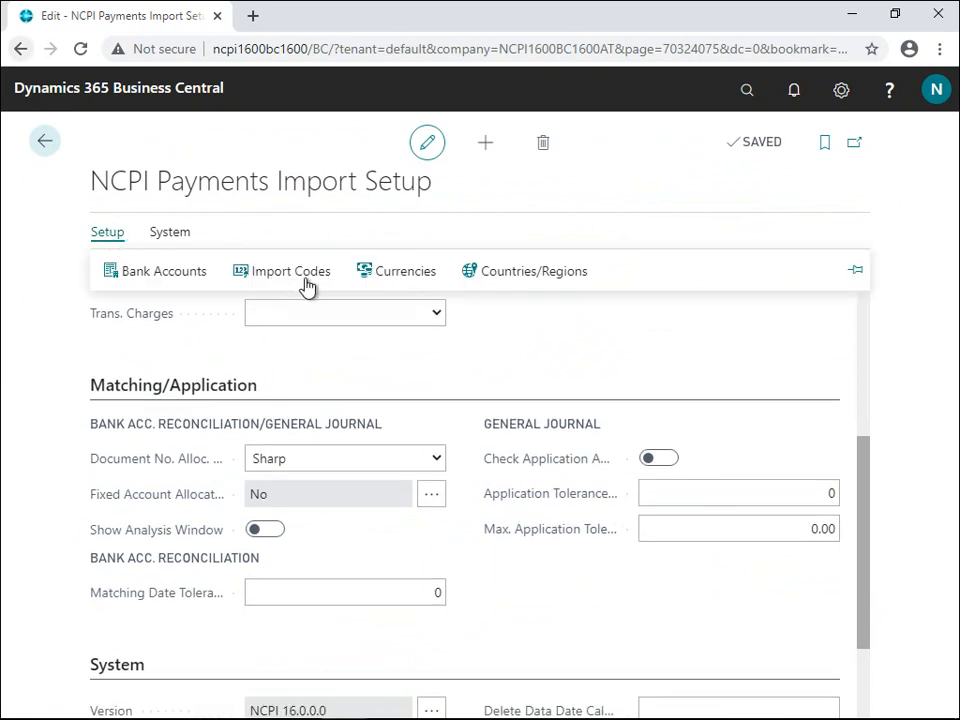
pyautogui.click(305, 284)
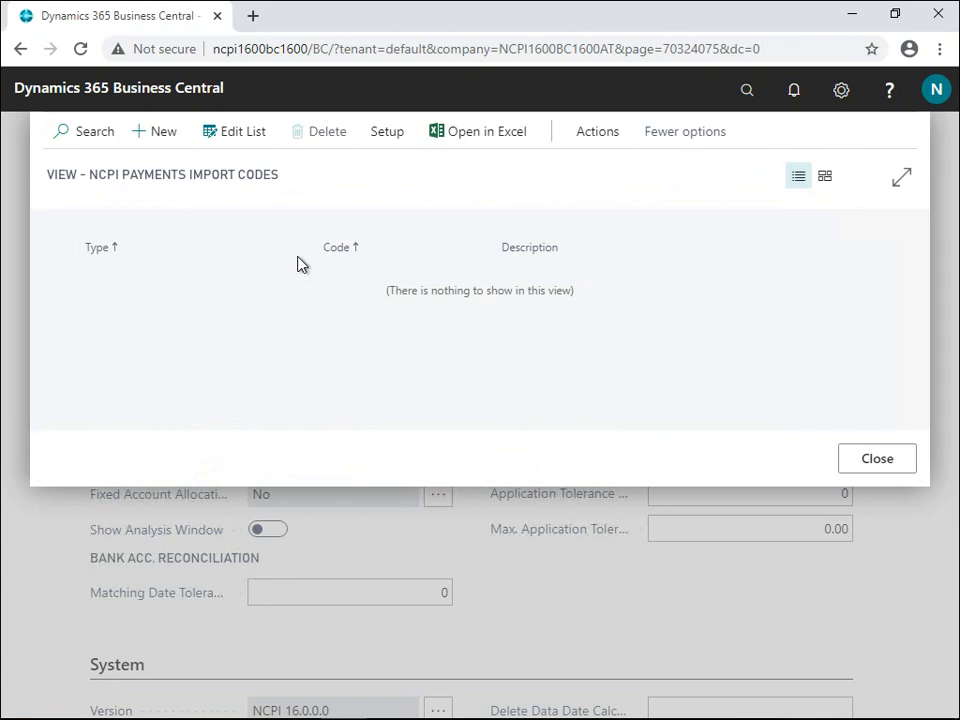
pyautogui.click(390, 138)
pyautogui.click(102, 180)
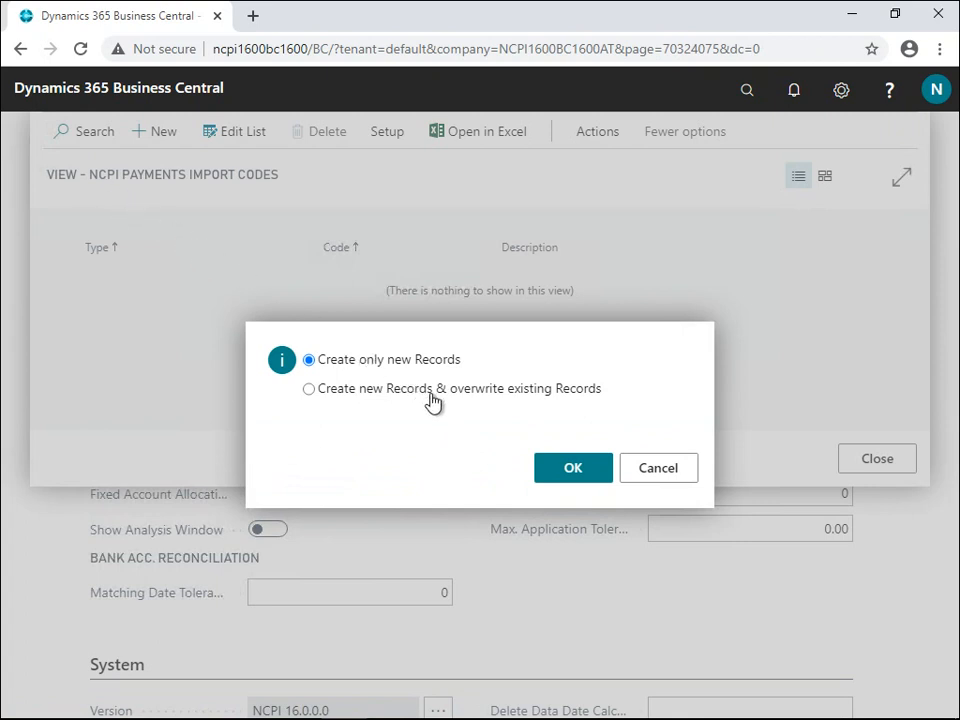
pyautogui.click(559, 472)
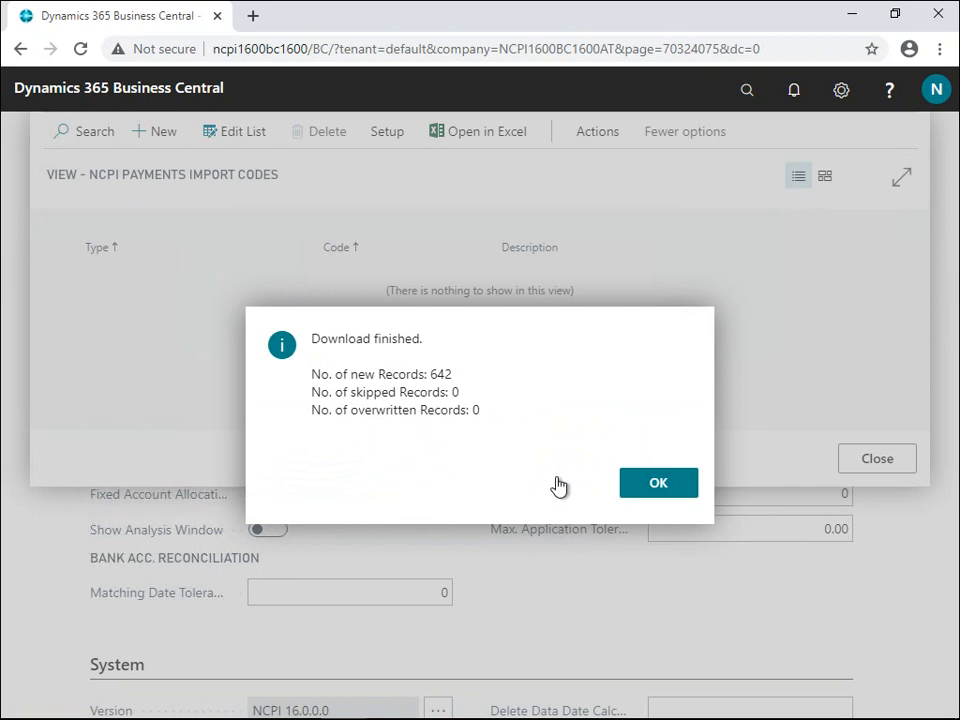
pyautogui.click(662, 484)
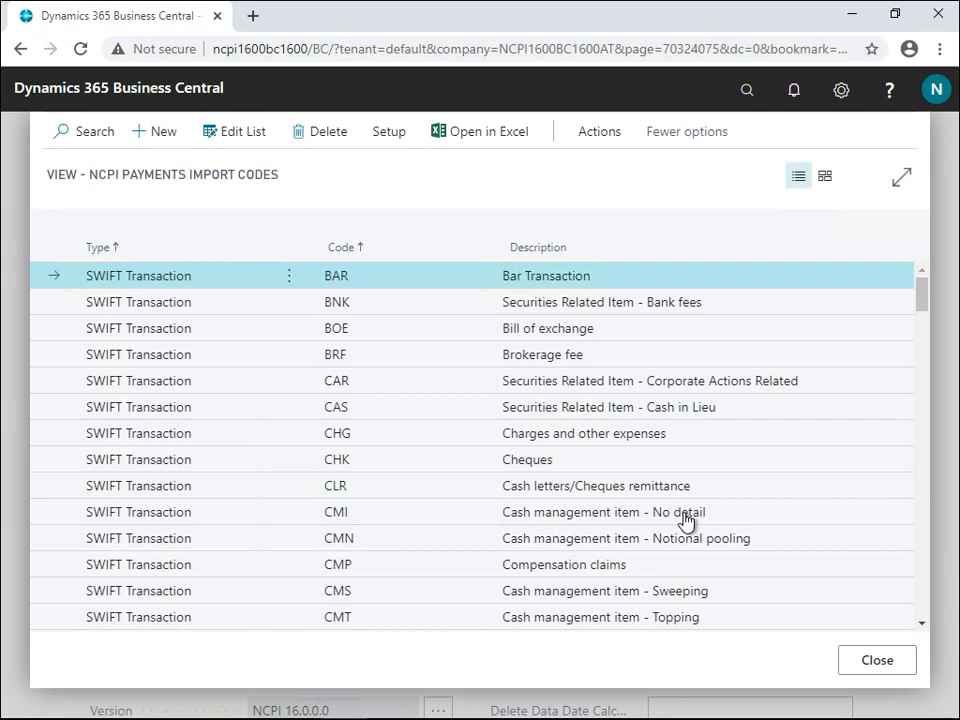